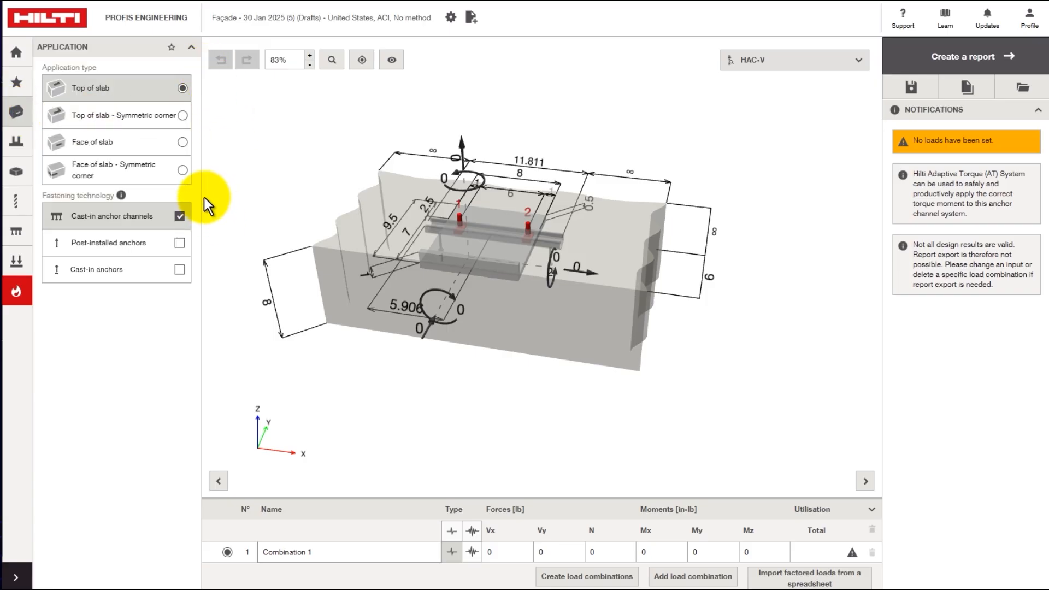
# - After reviewing the fastening technology note, resize the plate to 16 wide by 8 long
pyautogui.click(121, 195)
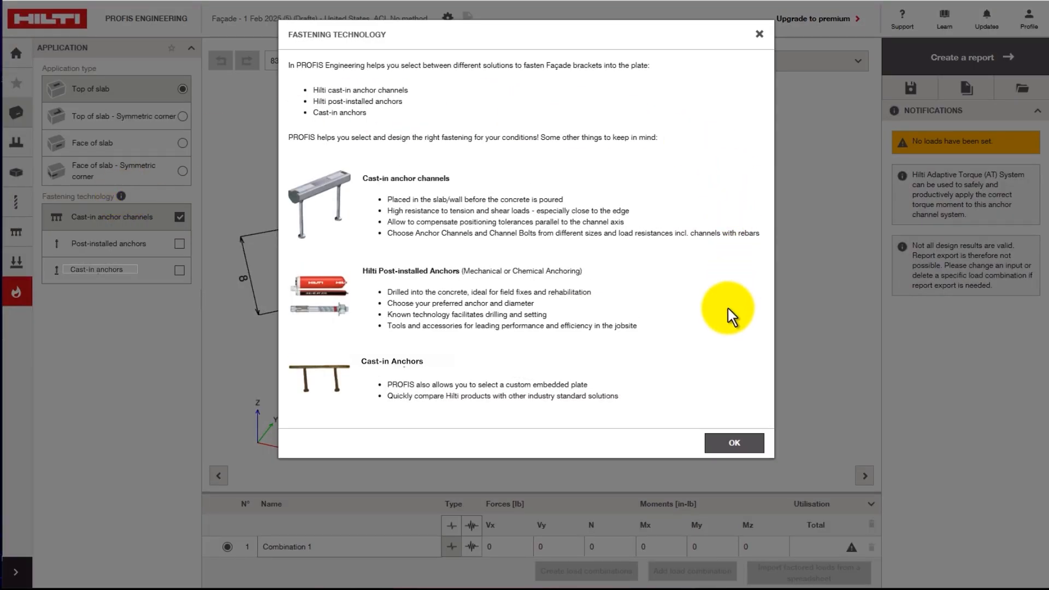
pyautogui.click(735, 444)
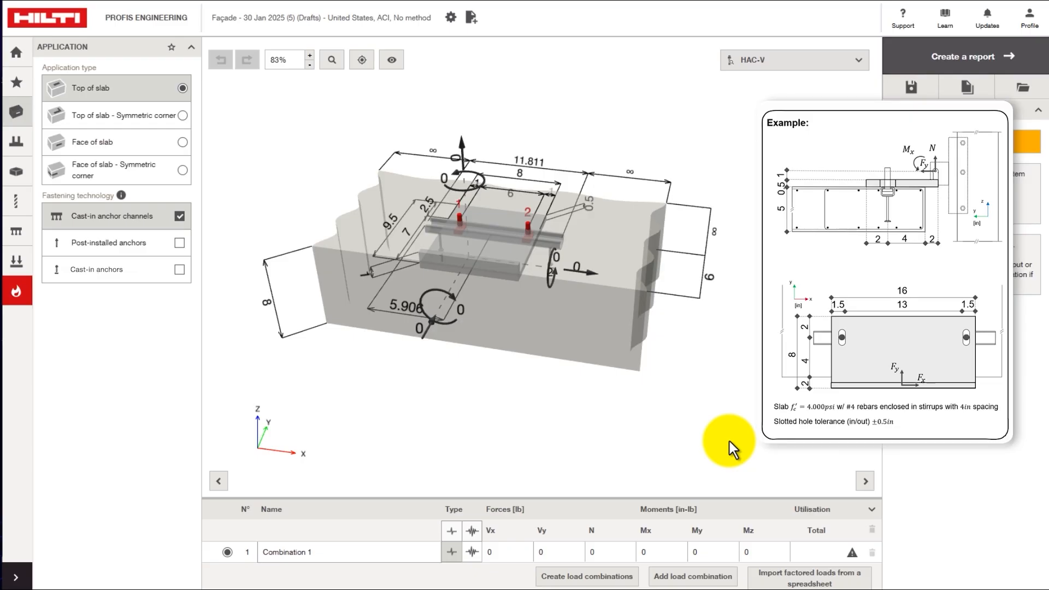
pyautogui.click(18, 152)
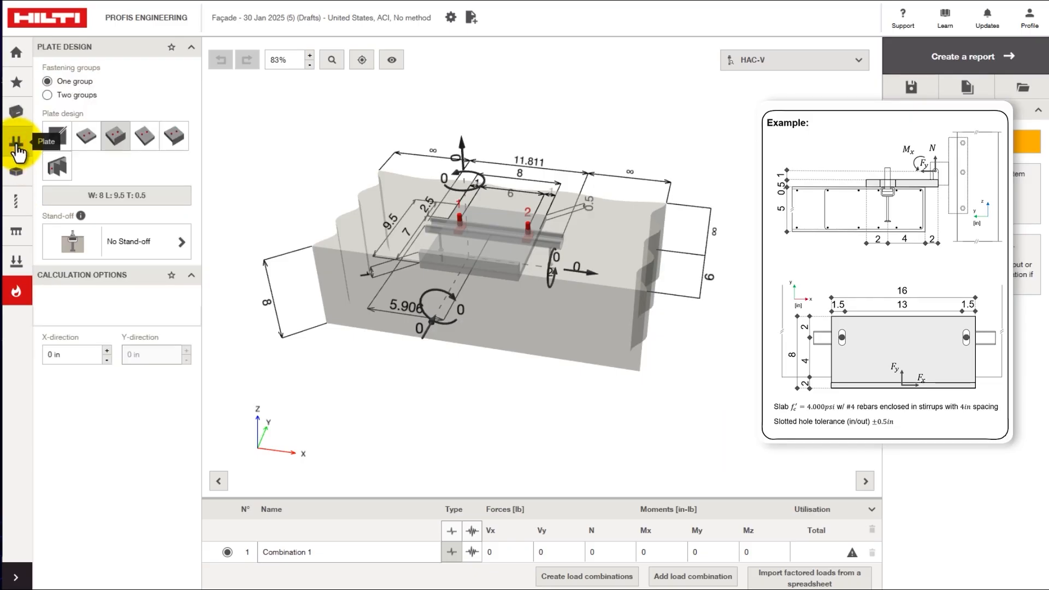
pyautogui.click(520, 174)
pyautogui.write('16')
pyautogui.press('Return')
pyautogui.click(347, 217)
pyautogui.write('8')
pyautogui.press('Return')
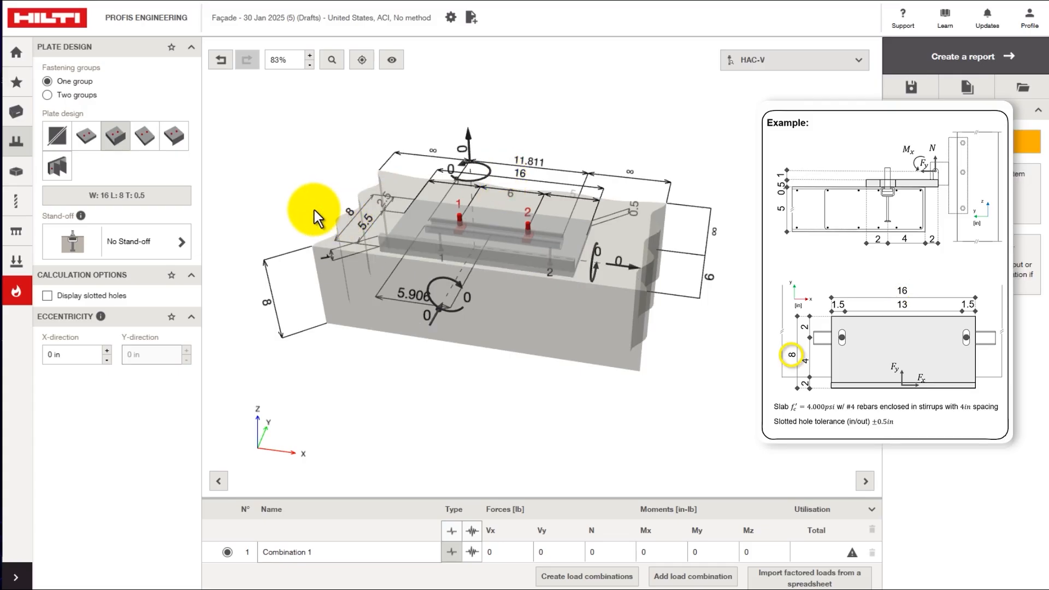
# - Place the bolts 1.5 from the plate end and 13 apart, with a 6 edge distance
pyautogui.doubleClick(454, 180)
pyautogui.write('1.5')
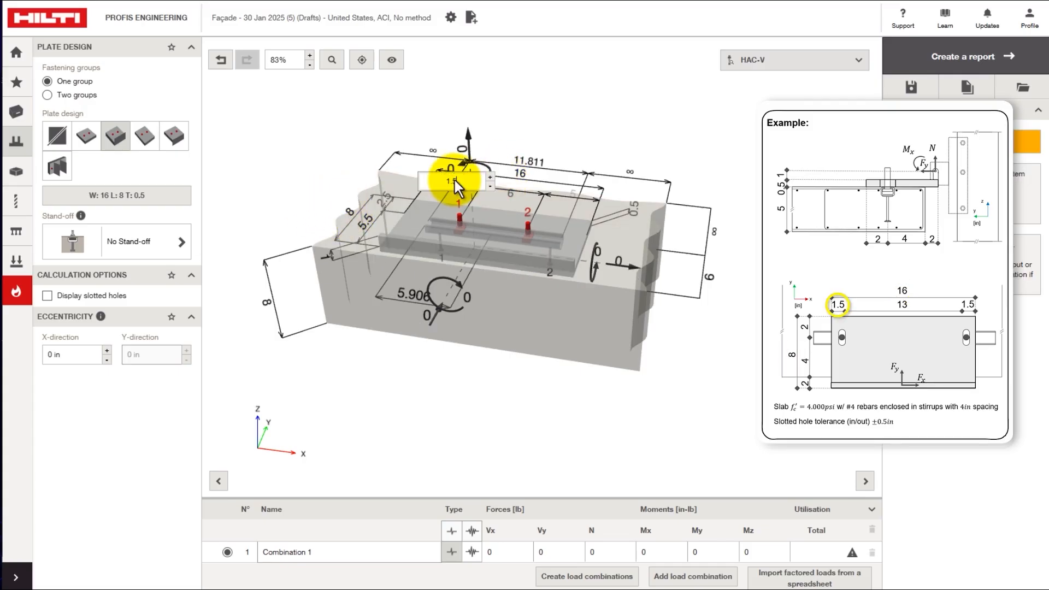
pyautogui.press('Return')
pyautogui.click(473, 190)
pyautogui.write('13')
pyautogui.press('Return')
pyautogui.click(384, 206)
pyautogui.write('6')
pyautogui.press('Return')
# - Set the slab edge distance to 4 in and display slotted holes on the plate
pyautogui.moveTo(506, 312); pyautogui.dragTo(579, 321)
pyautogui.click(693, 192)
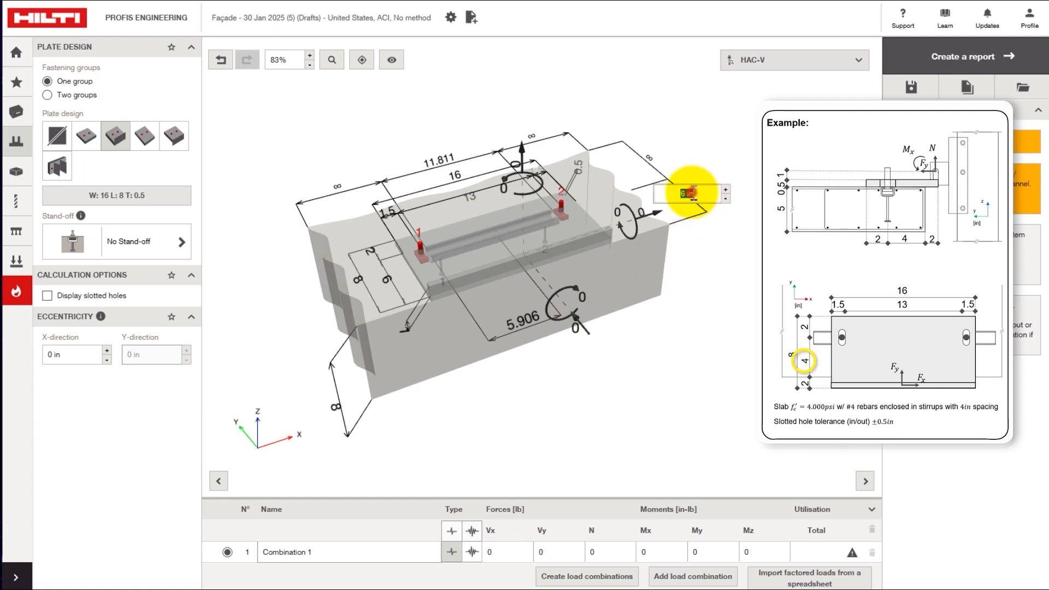
pyautogui.write('4')
pyautogui.press('Return')
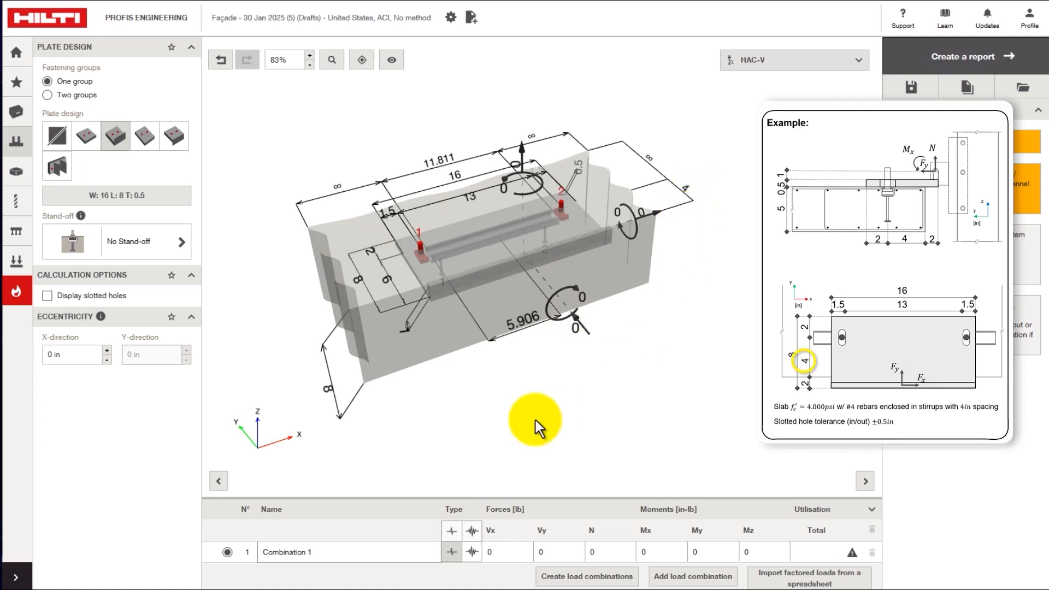
pyautogui.click(46, 296)
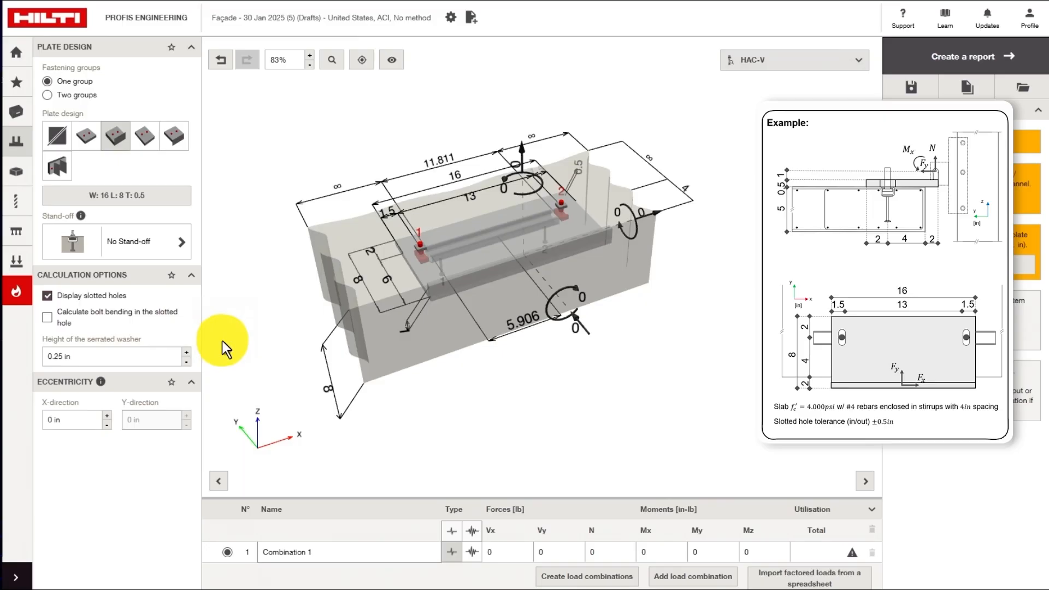
pyautogui.click(17, 173)
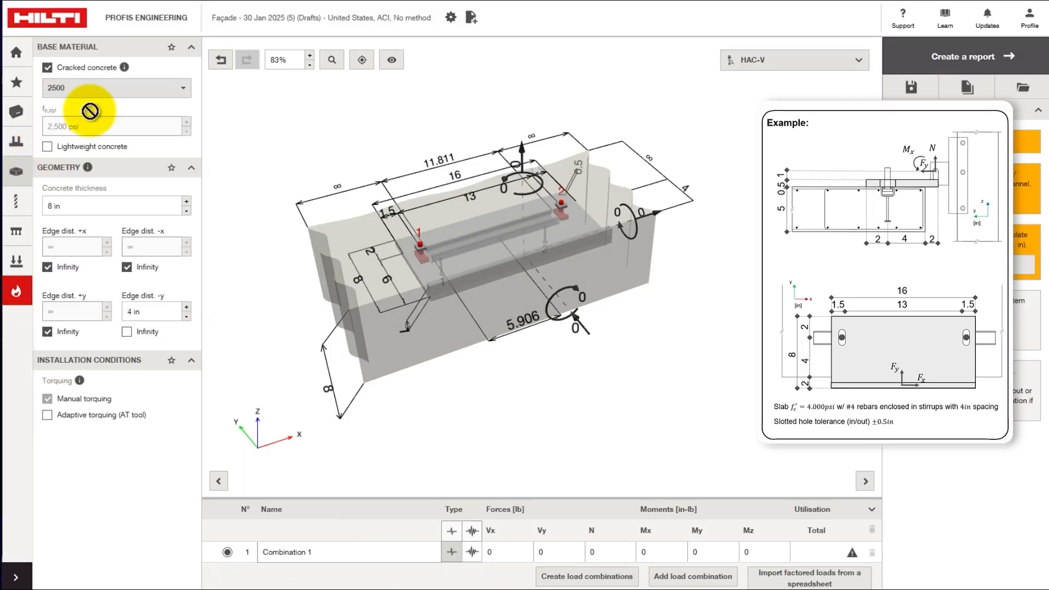
# - Choose 4000 psi concrete and reduce the slab thickness from 8 to 5 in
pyautogui.click(184, 88)
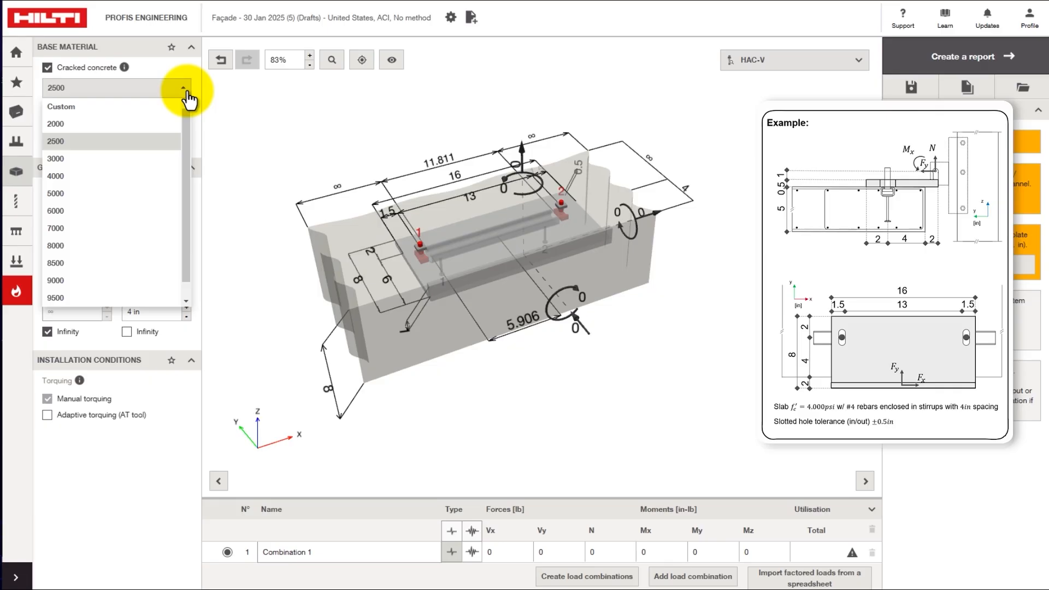
pyautogui.click(74, 179)
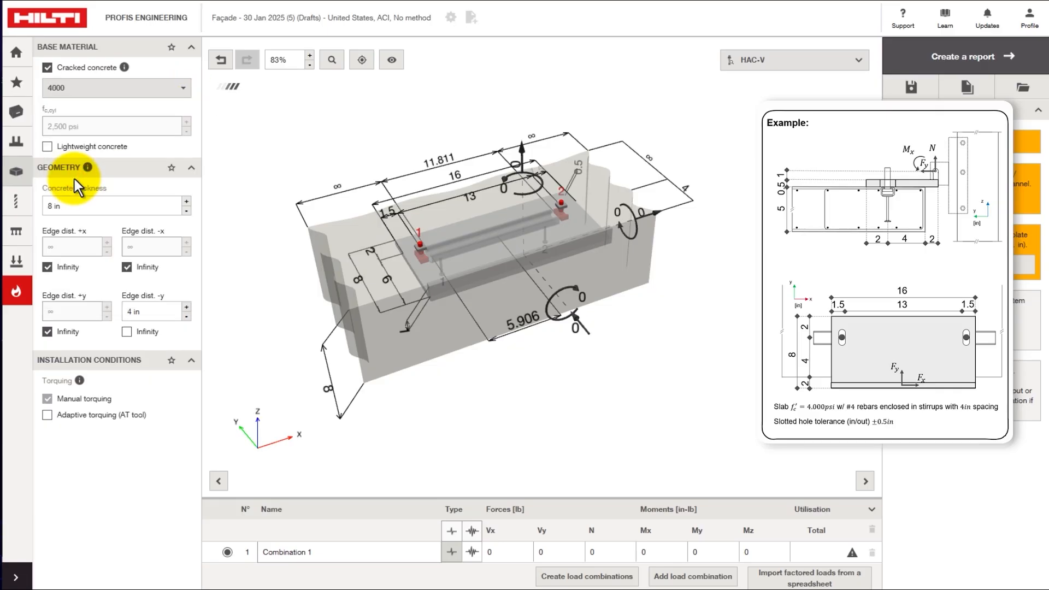
pyautogui.click(327, 389)
pyautogui.write('5')
pyautogui.press('Return')
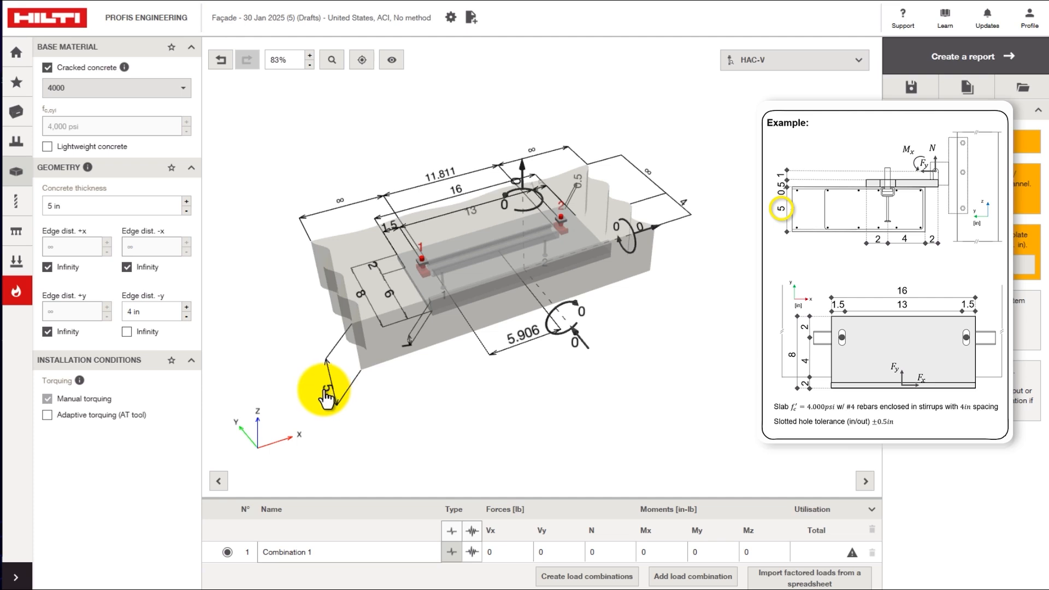
# - Set the concrete reinforcement to '≥ no. 4 bar with stirrups' and 'Condition A Shear'
pyautogui.click(24, 212)
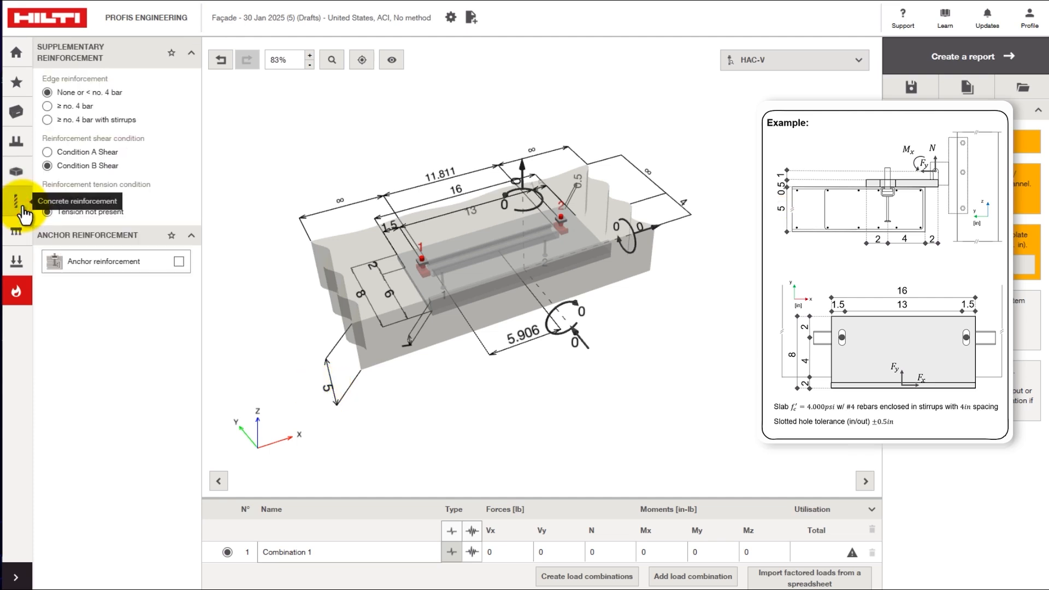
pyautogui.click(48, 120)
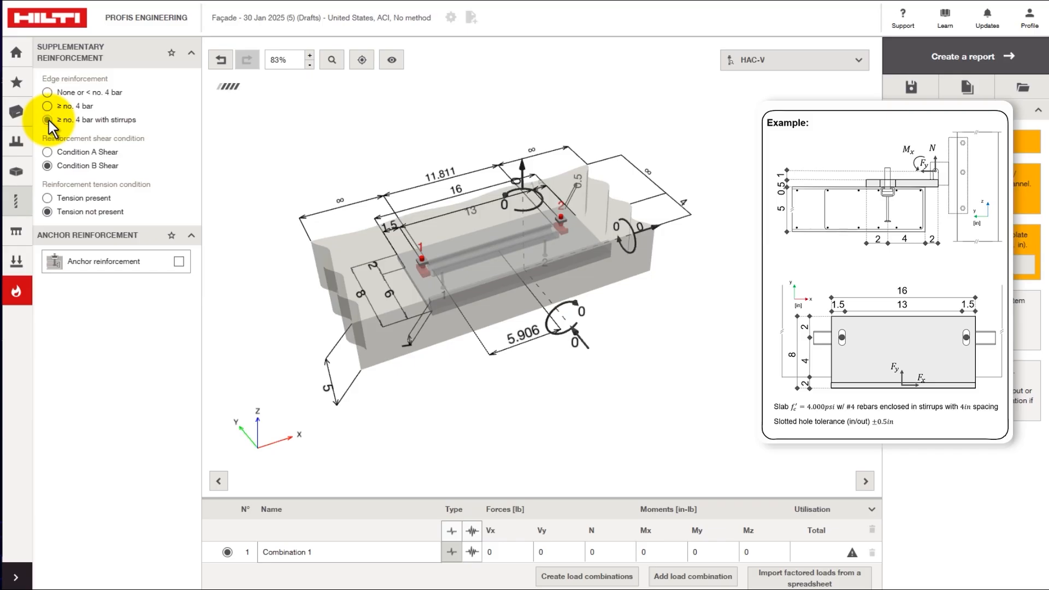
pyautogui.click(46, 152)
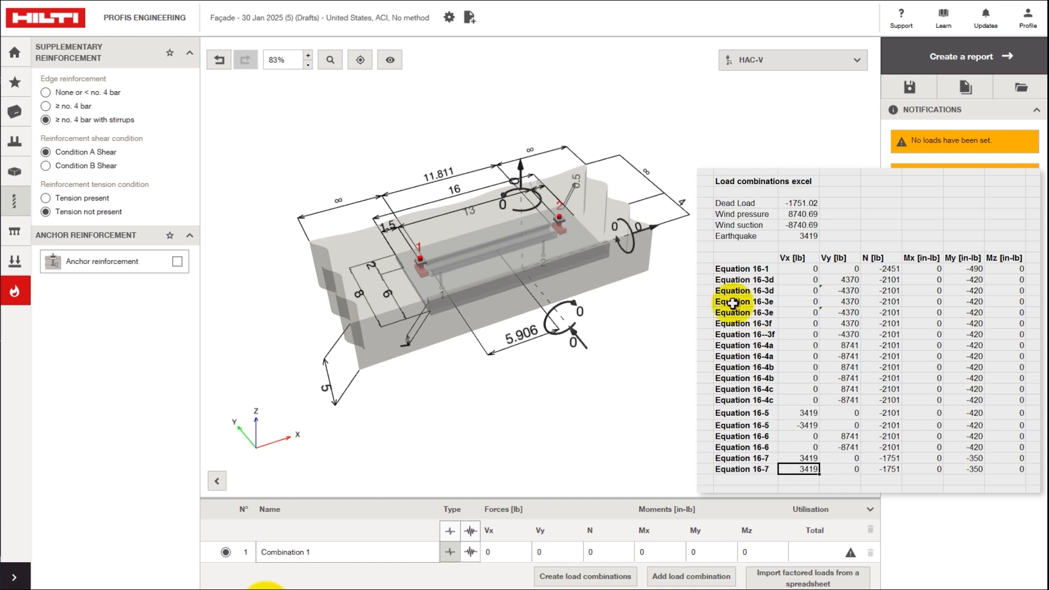
# - Copy the spreadsheet's load combination values and paste them into the factored-loads import
pyautogui.moveTo(718, 257); pyautogui.dragTo(998, 455)
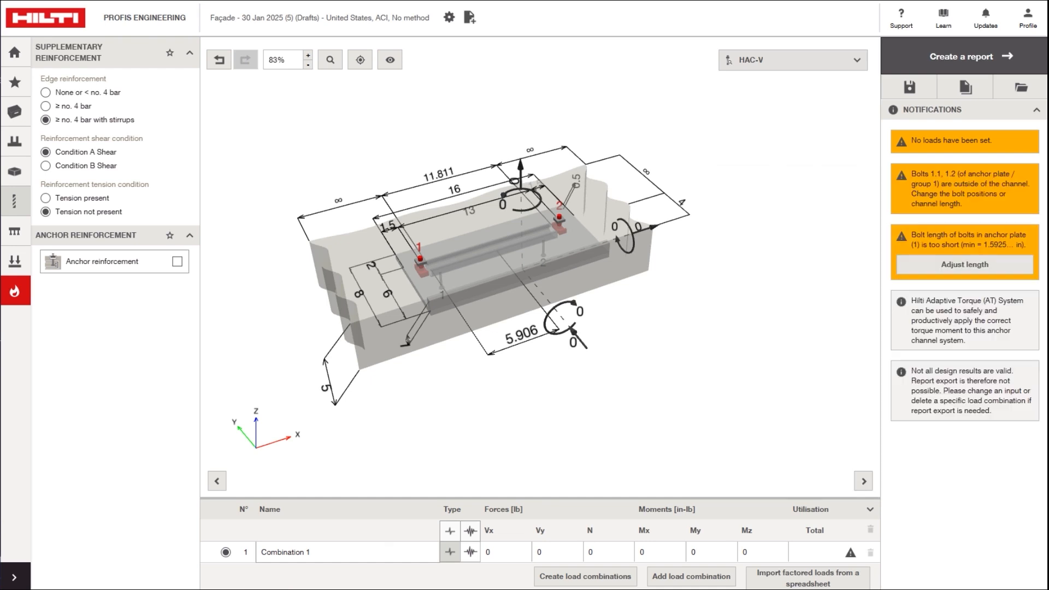
pyautogui.click(810, 580)
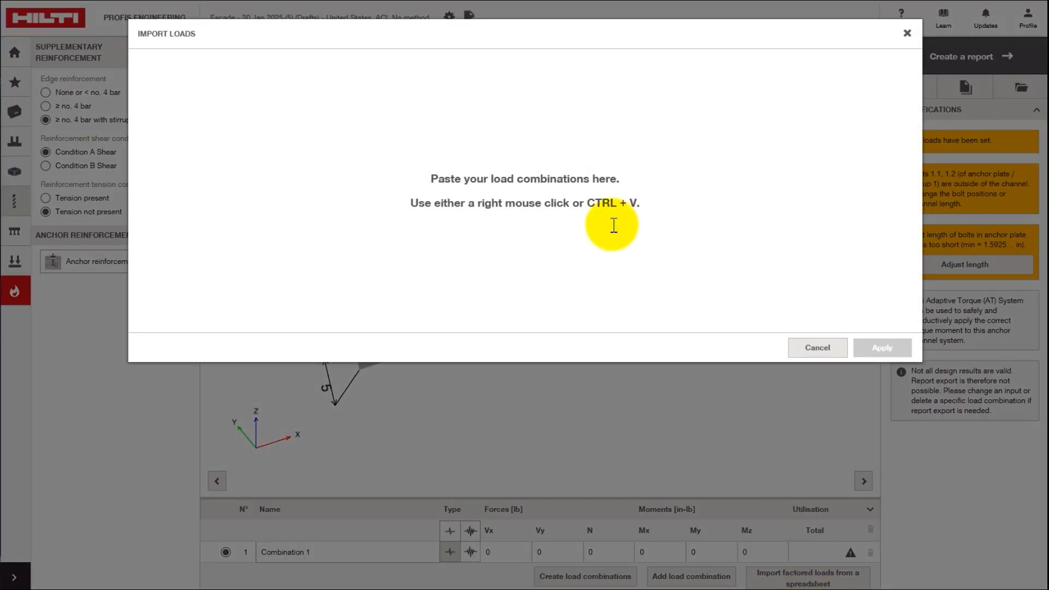
pyautogui.hotkey('ctrl', 'v')
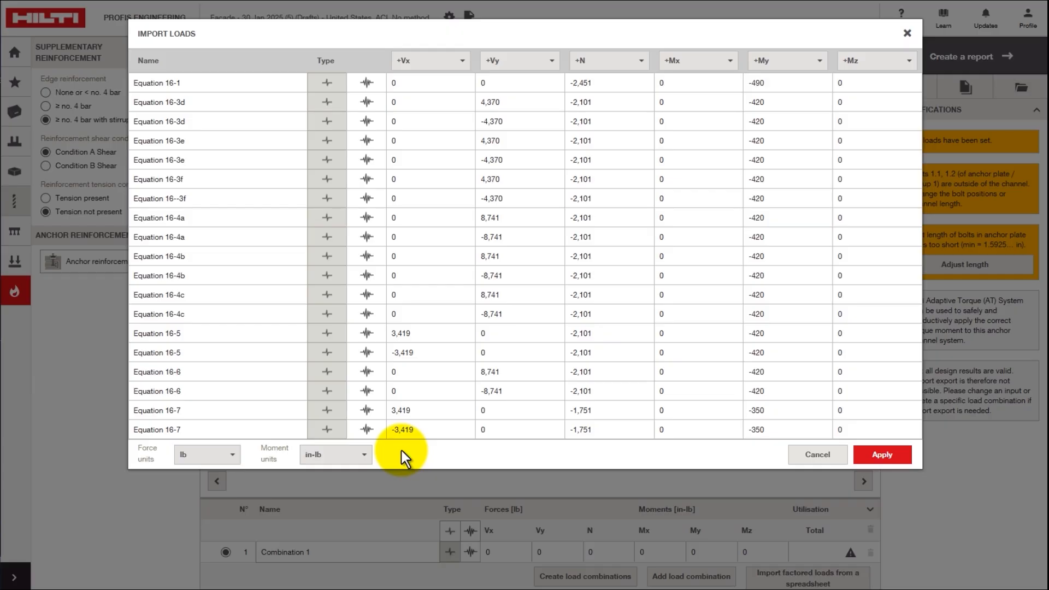
# - Mark the Equation 16-5 and 16-7 rows as seismic and apply the imported loads
pyautogui.click(366, 353)
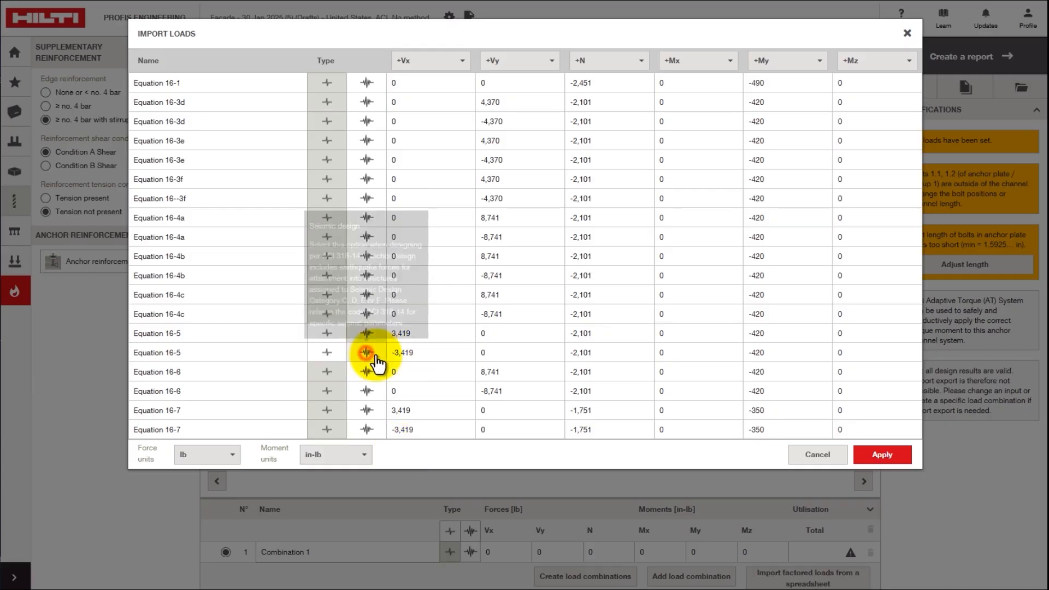
pyautogui.click(366, 410)
pyautogui.click(366, 429)
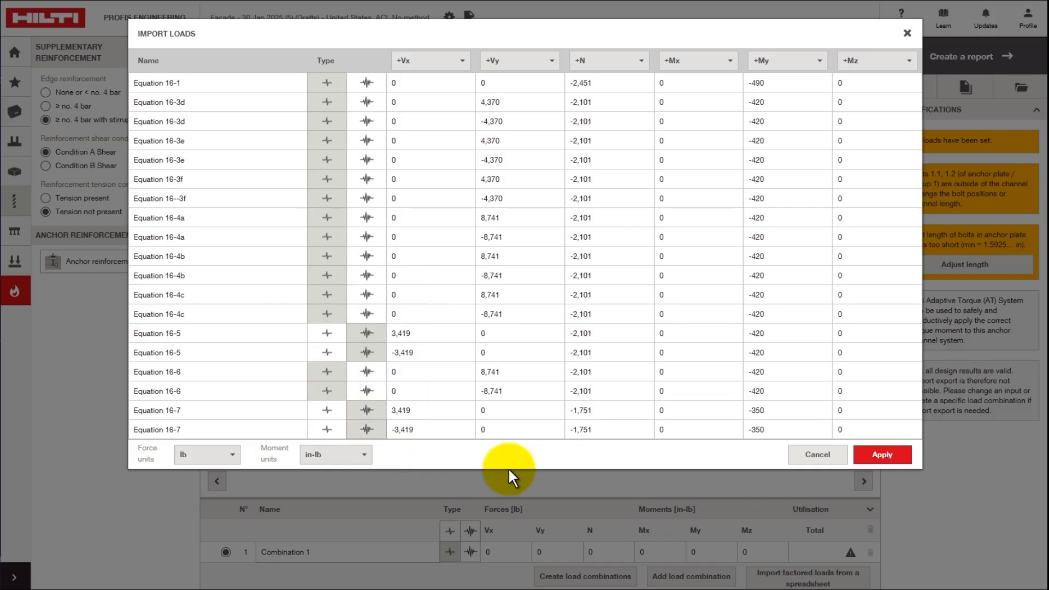
pyautogui.click(878, 456)
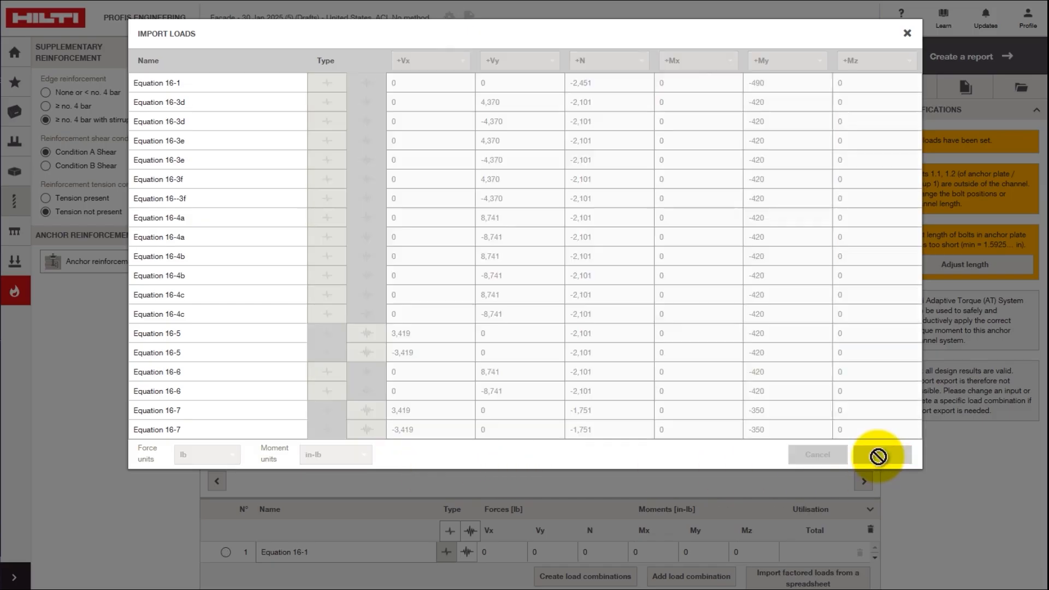
# - Switch loads to seismic with tension type 17.10.5.3 (d) and shear type 17.10.6.3 (c)
pyautogui.moveTo(877, 468); pyautogui.dragTo(877, 532)
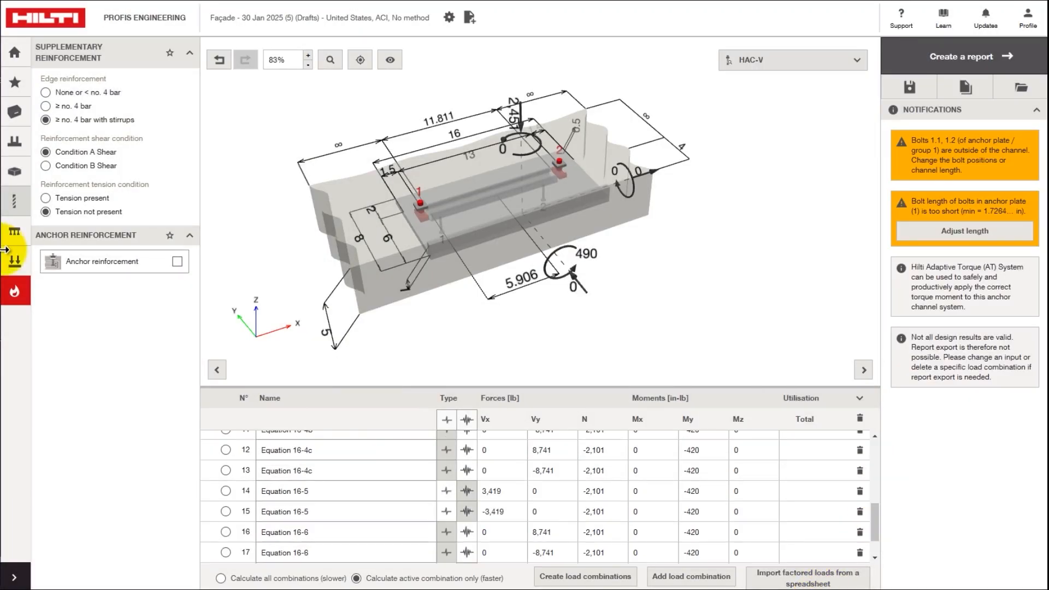
pyautogui.click(16, 261)
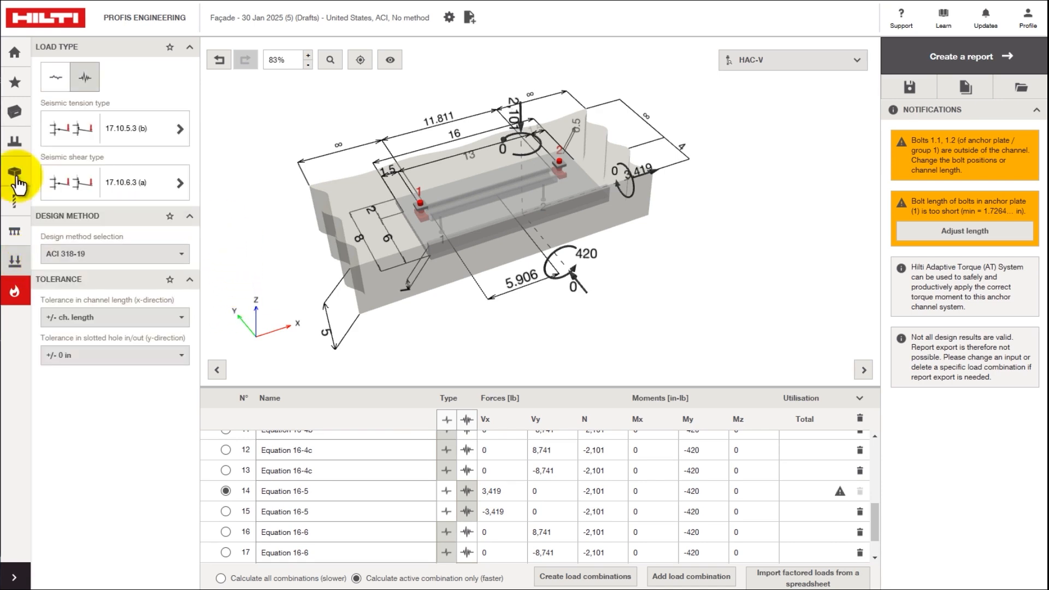
pyautogui.click(181, 130)
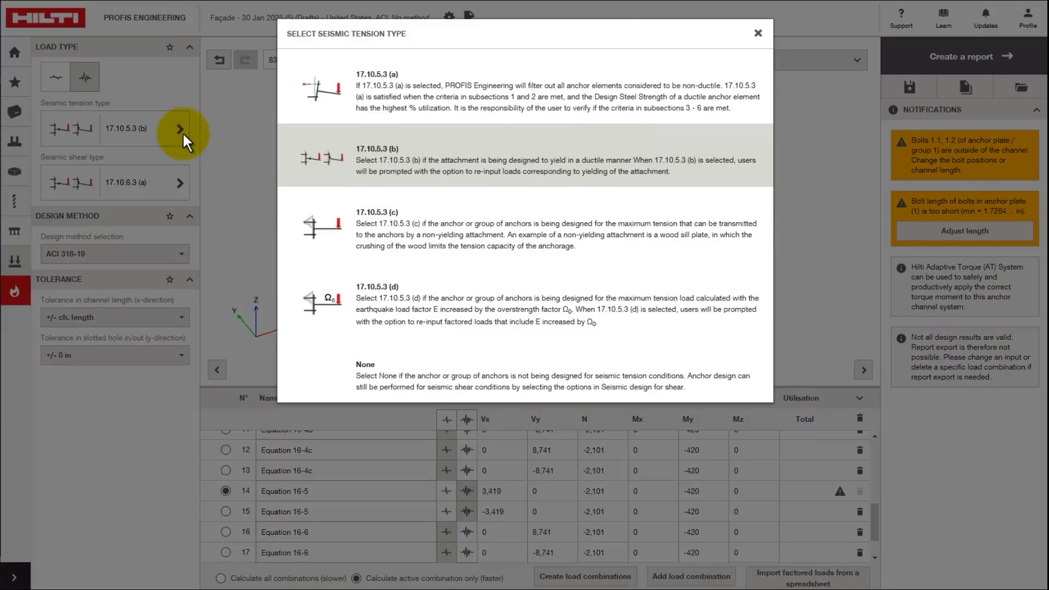
pyautogui.click(385, 295)
pyautogui.click(180, 183)
pyautogui.click(383, 282)
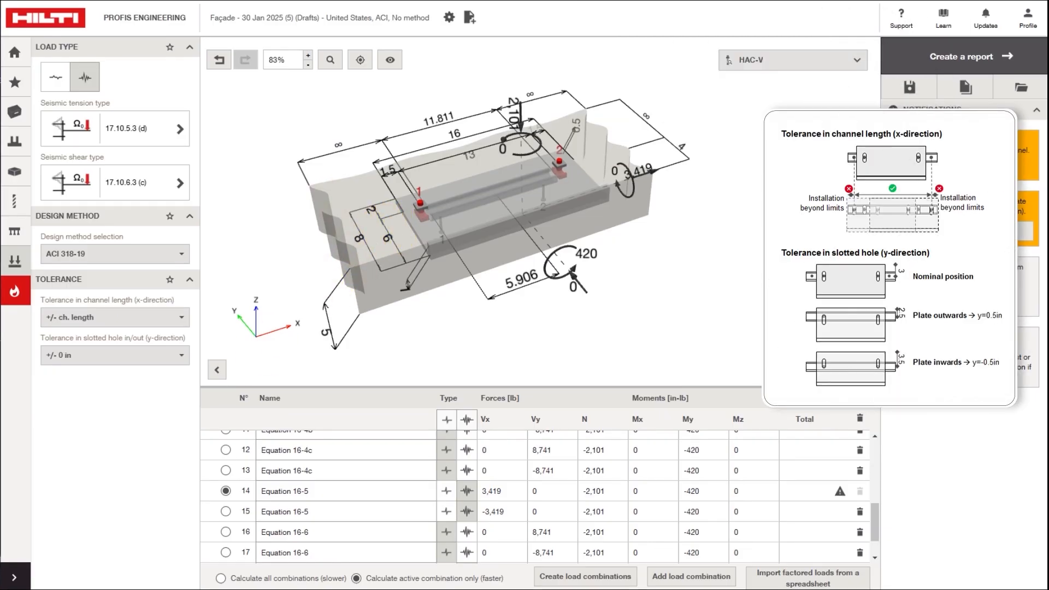
# - Keep the ± channel length tolerance and enter a custom 0.5 in slotted-hole tolerance
pyautogui.click(182, 319)
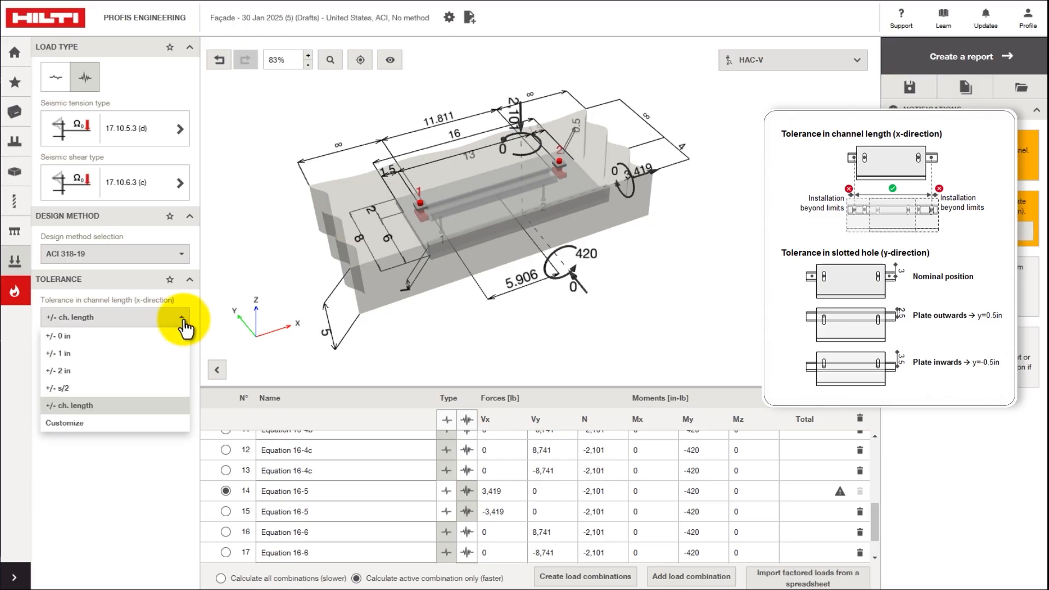
pyautogui.click(182, 319)
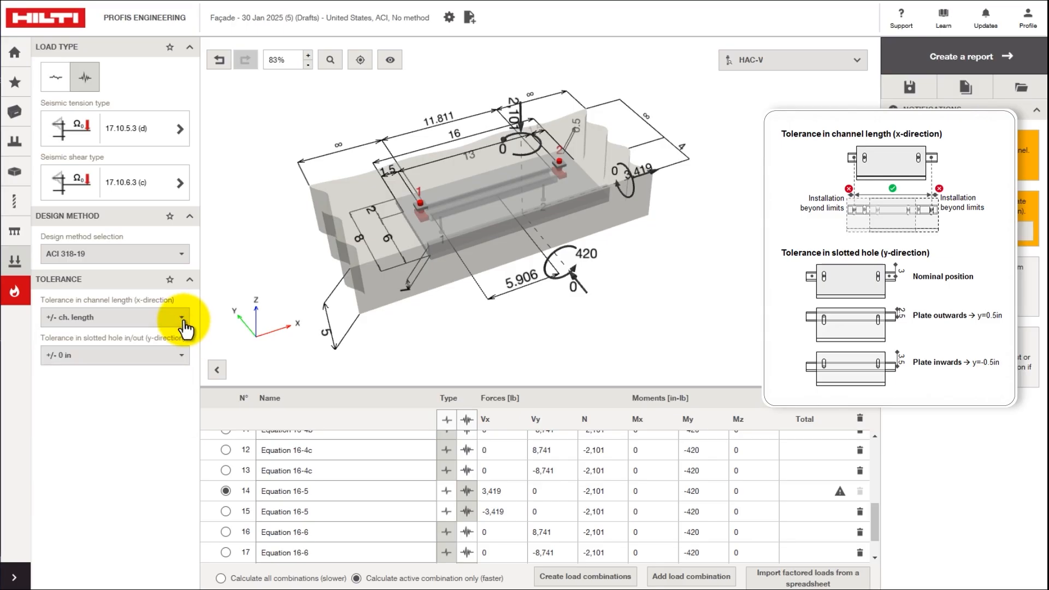
pyautogui.click(181, 358)
pyautogui.click(130, 442)
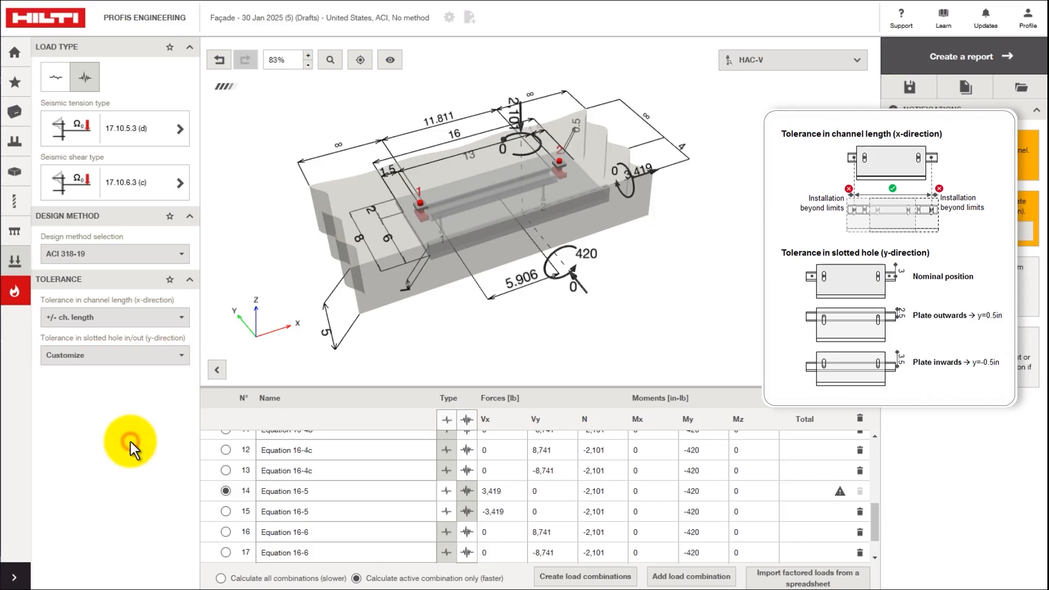
pyautogui.click(117, 391)
pyautogui.write('0.5 in')
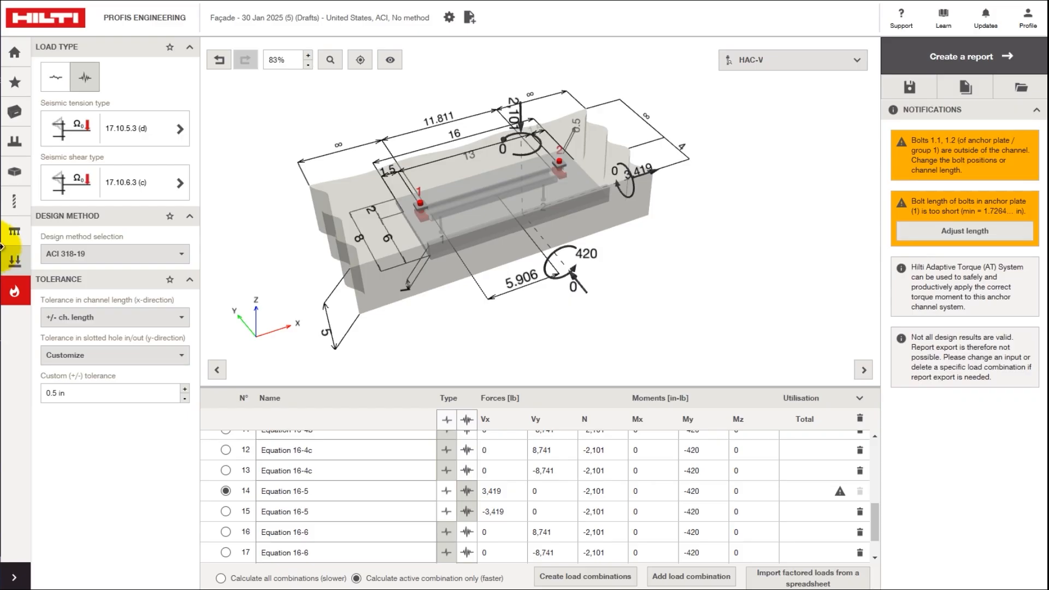
# - Set the product family to Rebar HAC-V EDGE with channel type HAC-V-T50
pyautogui.click(14, 234)
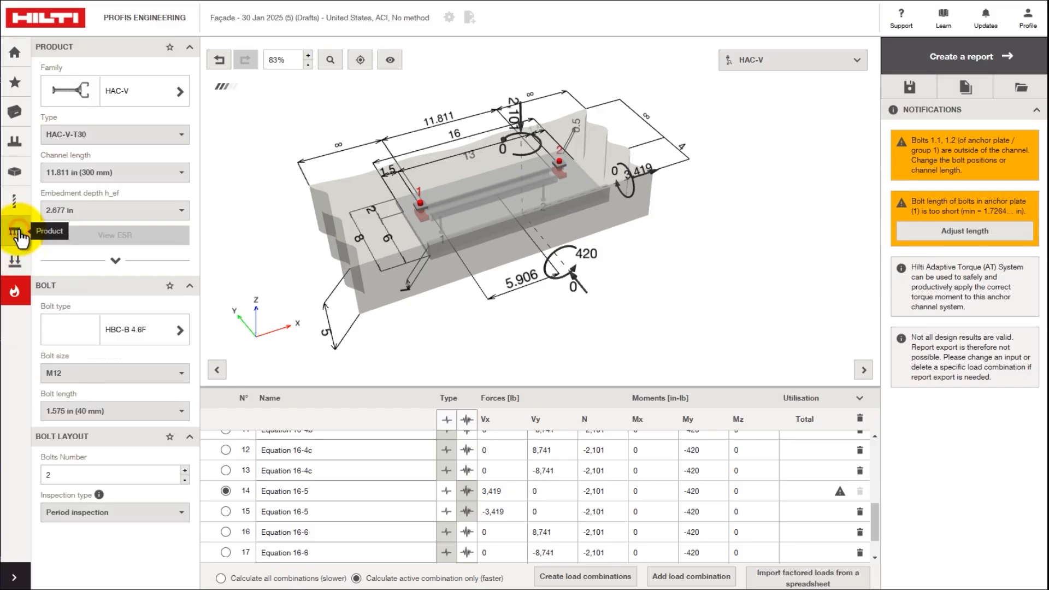
pyautogui.click(181, 93)
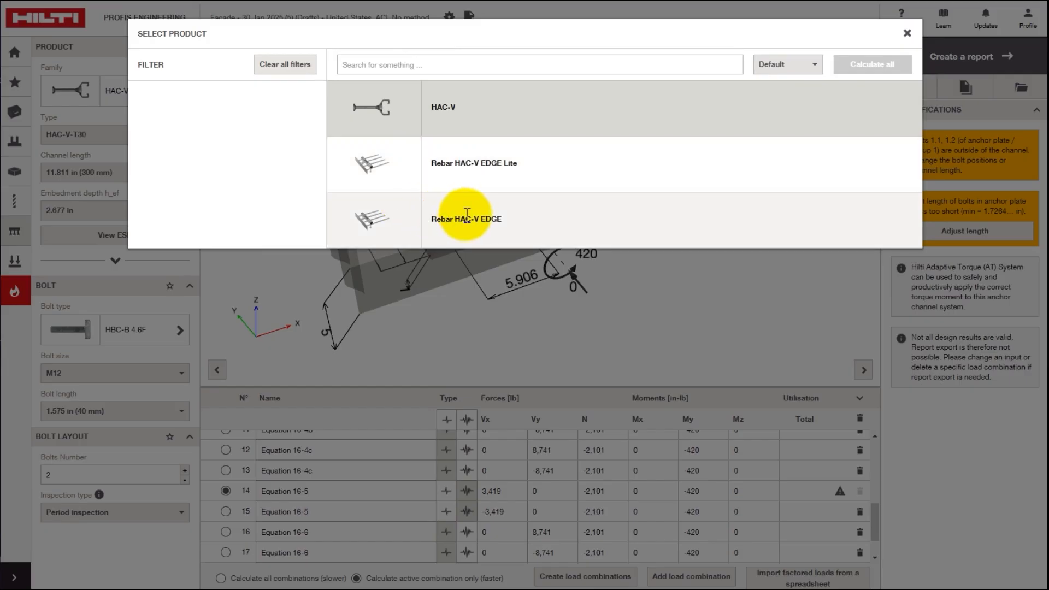
pyautogui.click(466, 215)
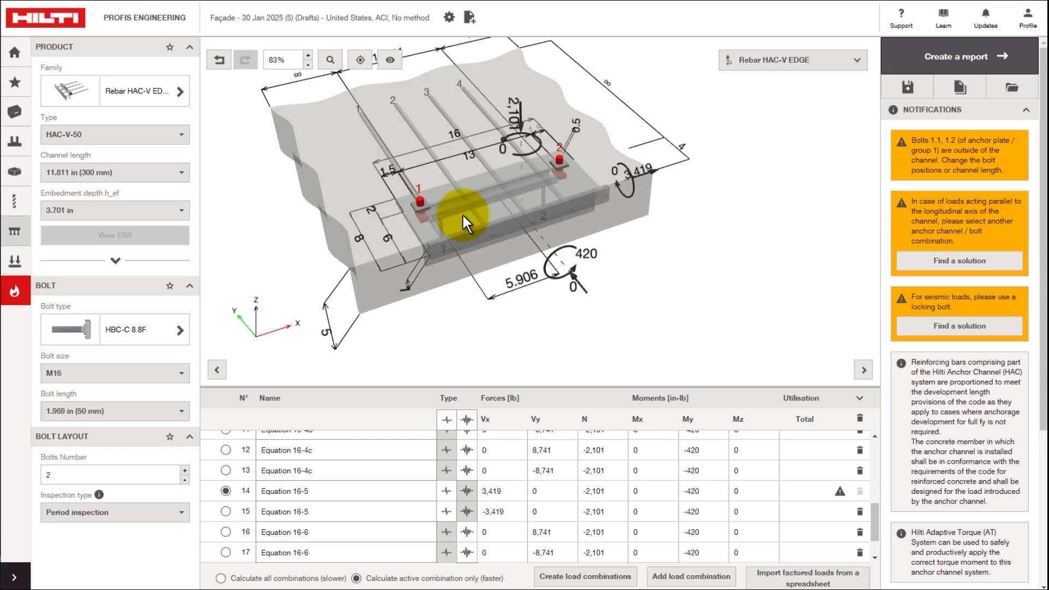
pyautogui.click(182, 135)
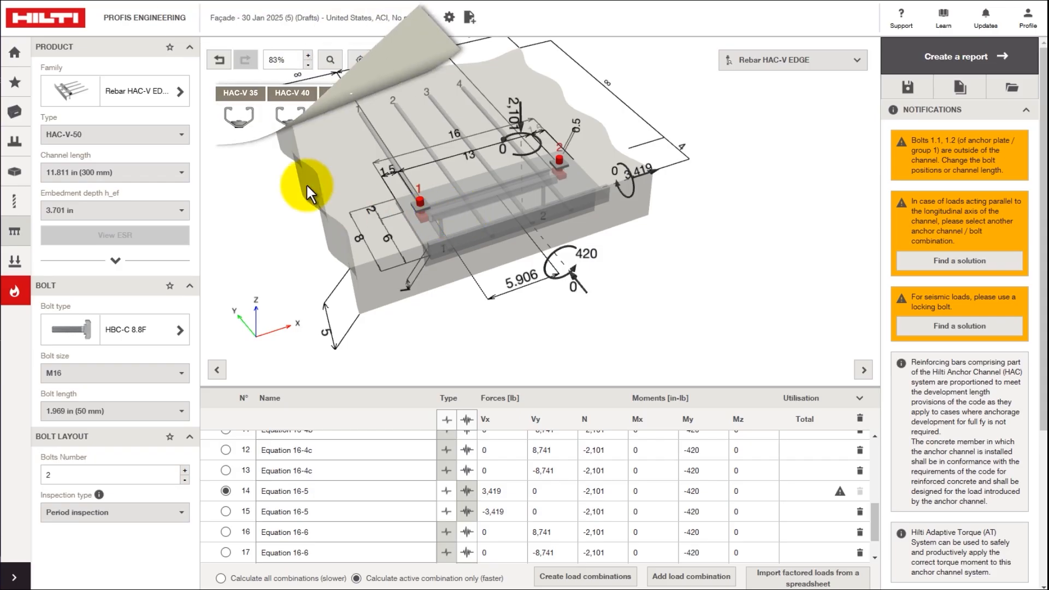
pyautogui.click(184, 136)
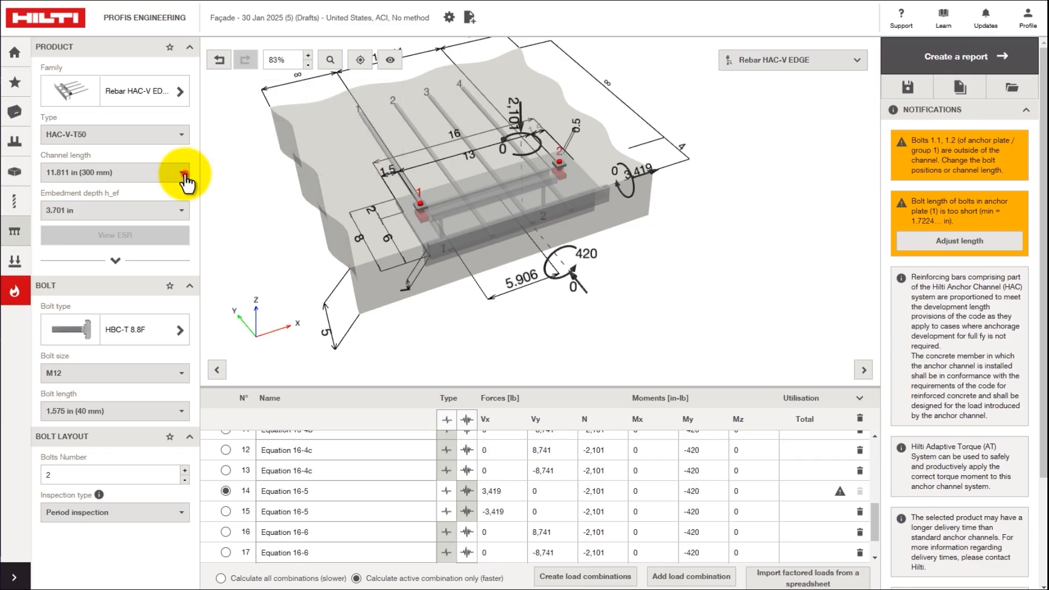
# - Use a 15.748 in (400 mm) channel at 4.173 in embedment and lengthen the bolts to 2.362 in
pyautogui.click(185, 180)
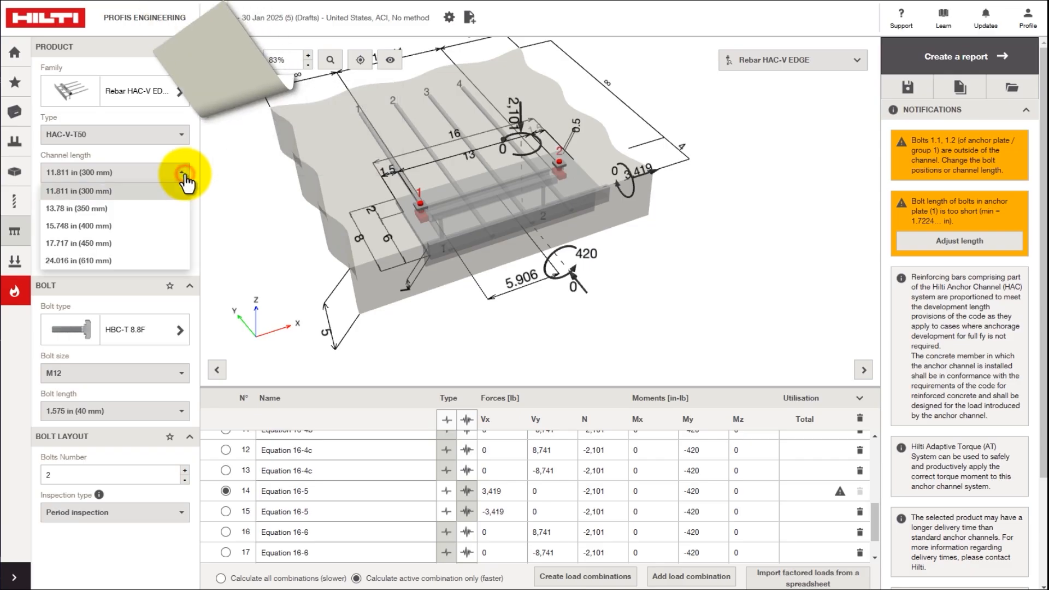
pyautogui.click(155, 227)
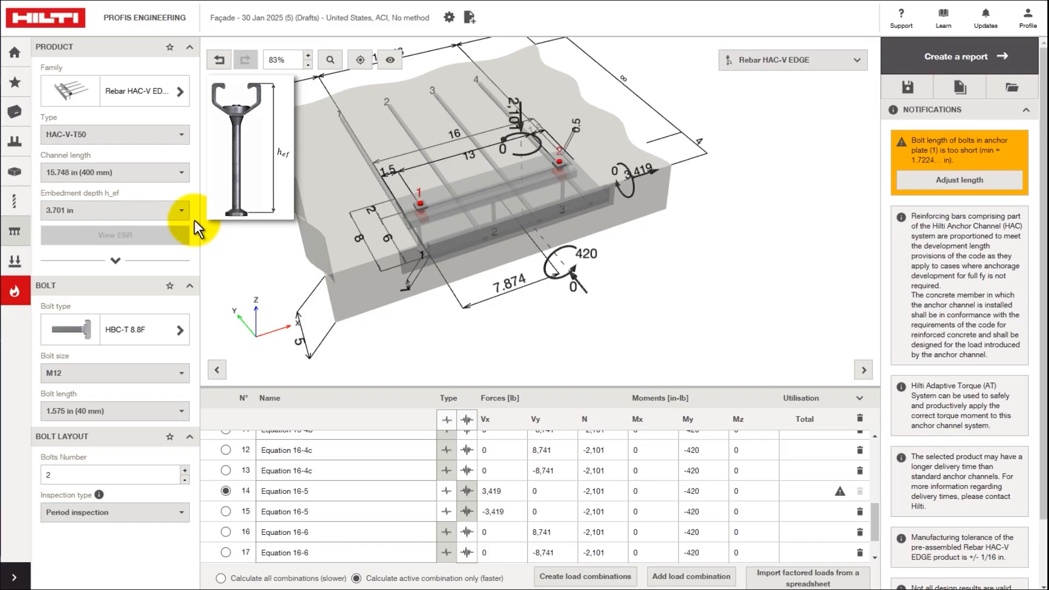
pyautogui.click(182, 217)
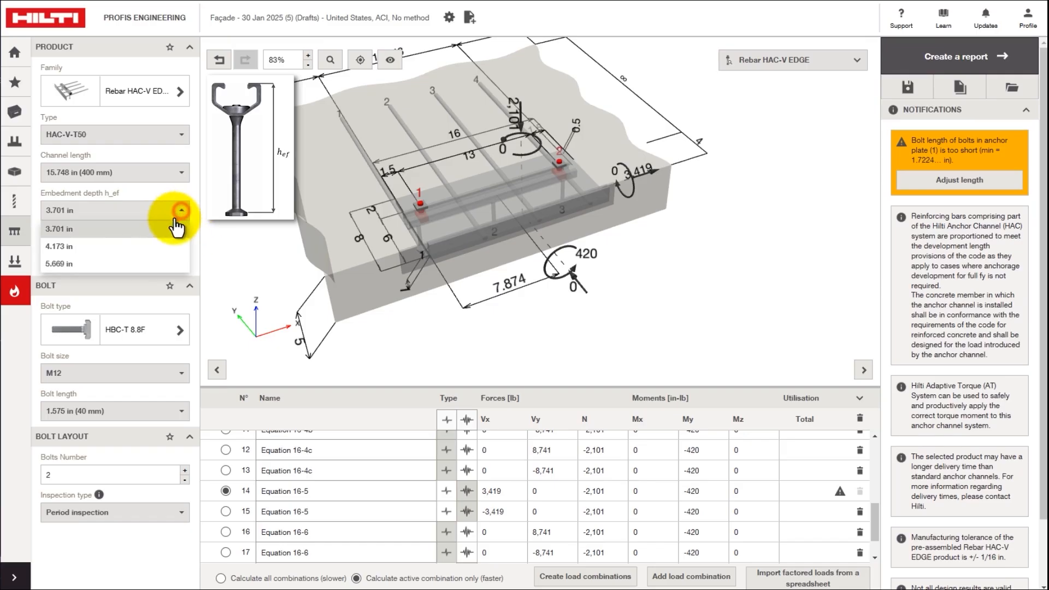
pyautogui.click(126, 248)
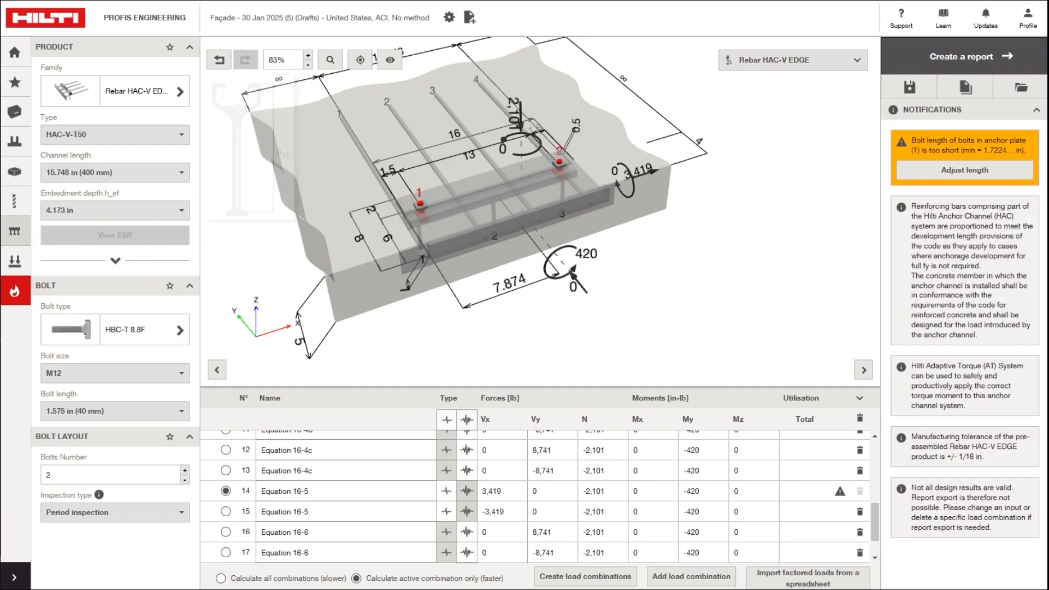
pyautogui.click(949, 174)
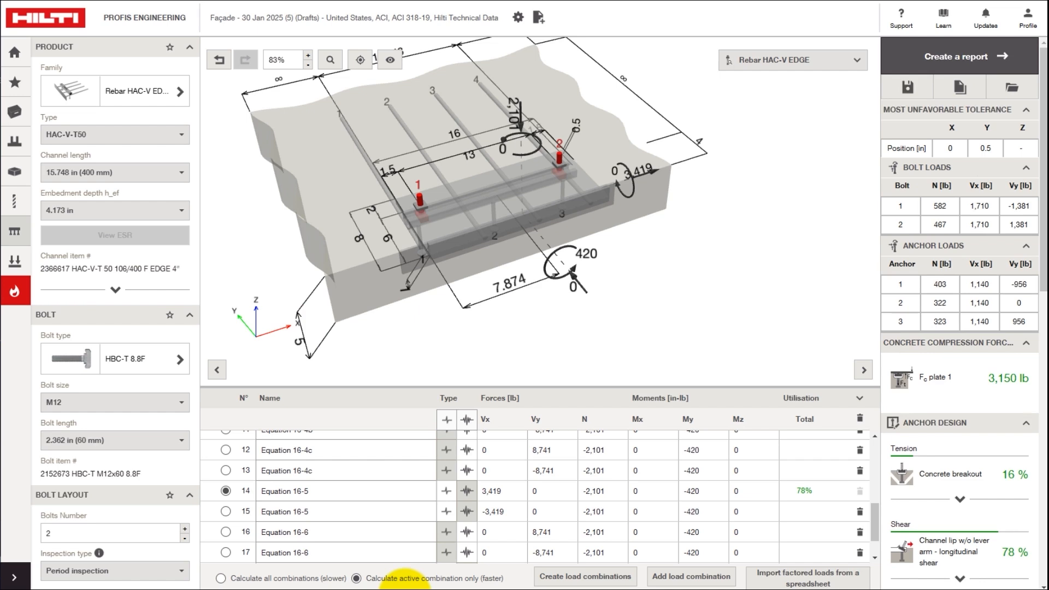
# - Calculate all combinations, then activate row 8 (Equation 16-4a), with channel bolt shear governing at 81%
pyautogui.click(222, 577)
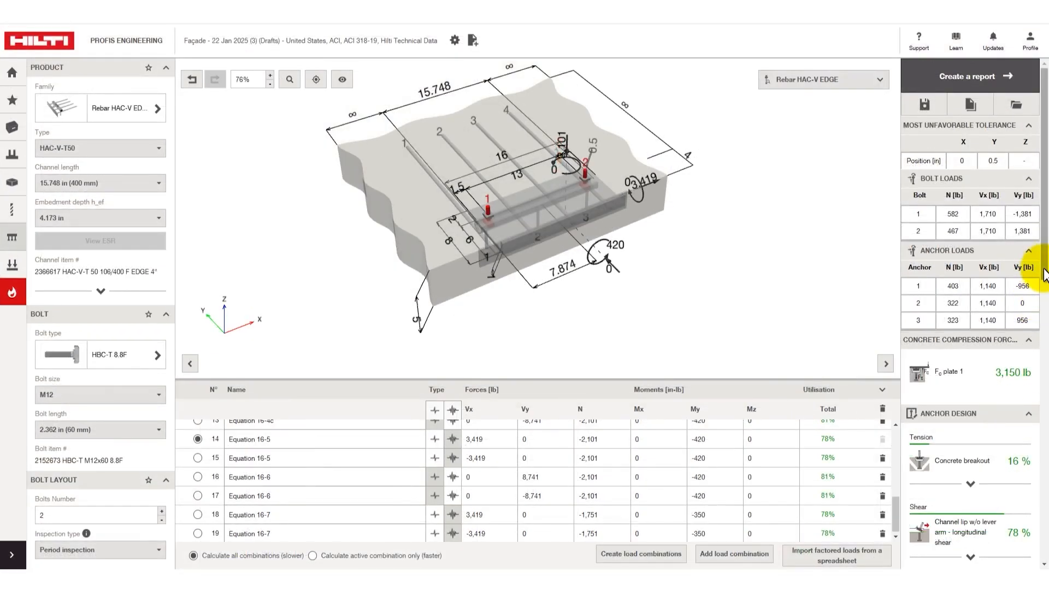
pyautogui.moveTo(1044, 273); pyautogui.dragTo(1044, 557)
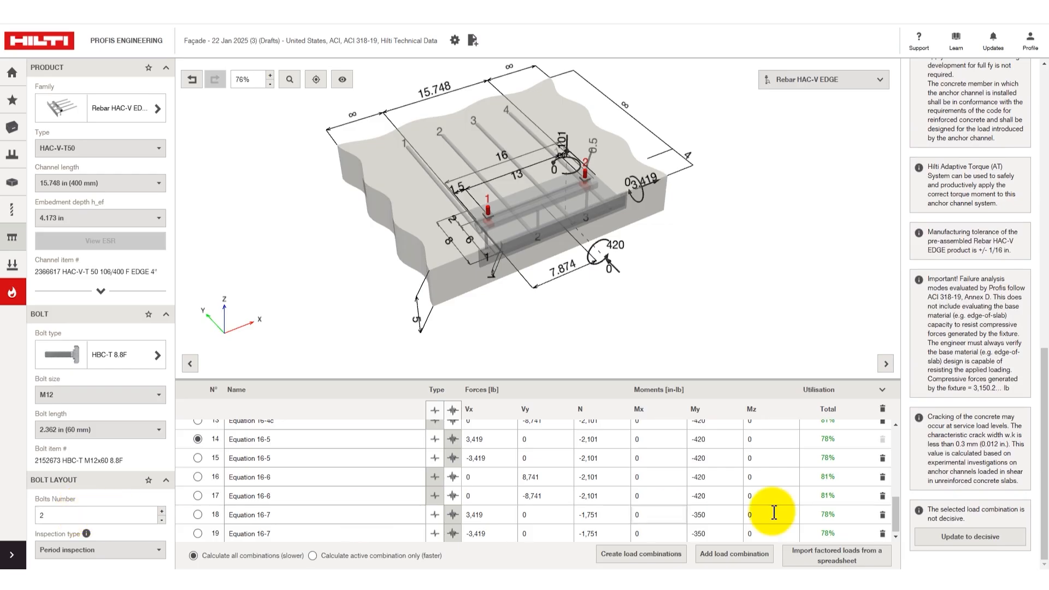
pyautogui.click(970, 537)
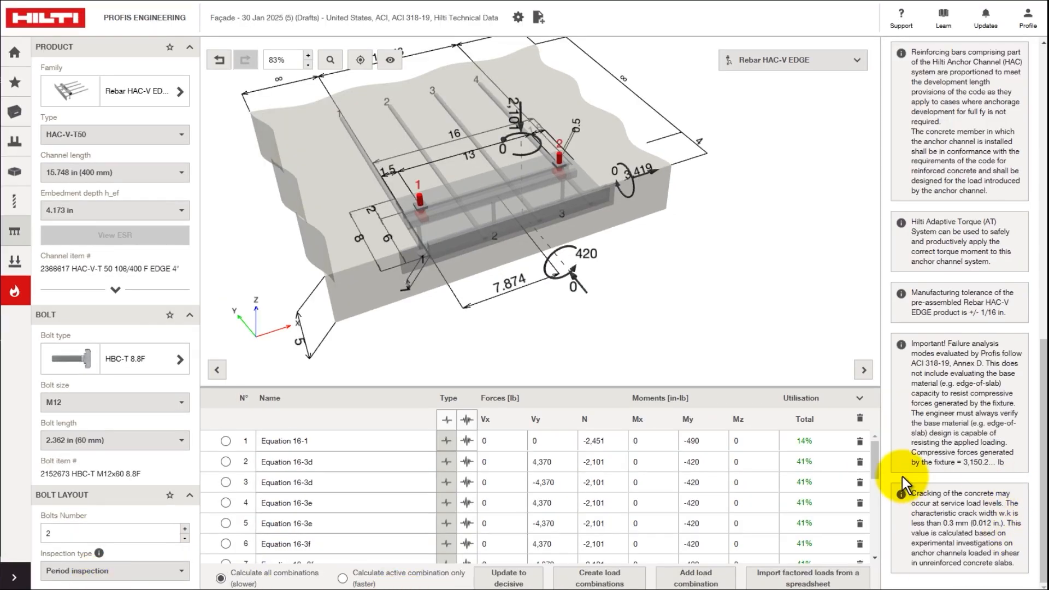
pyautogui.moveTo(876, 460); pyautogui.dragTo(879, 481)
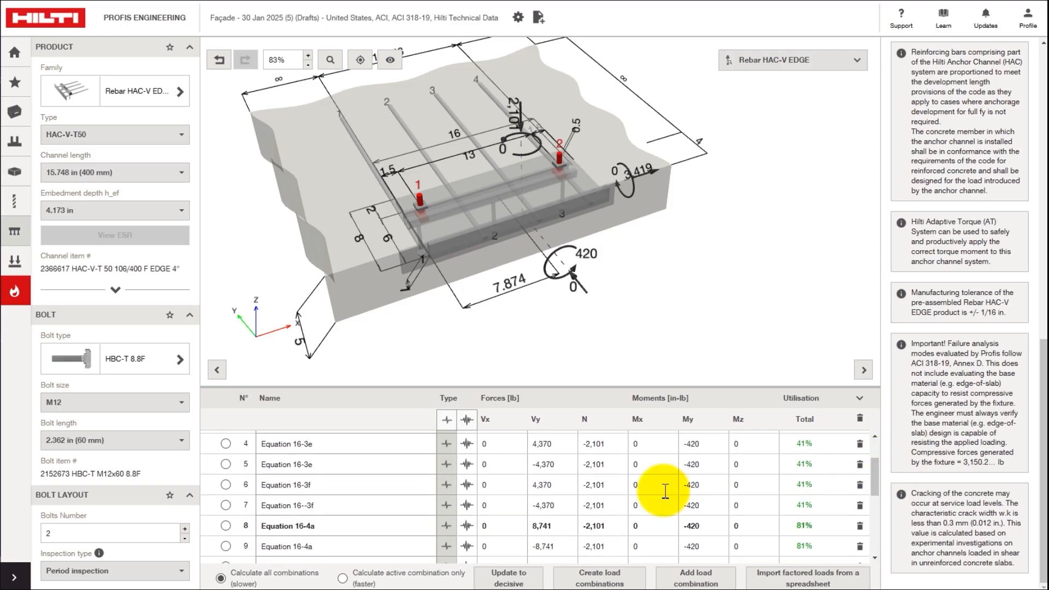
pyautogui.click(225, 526)
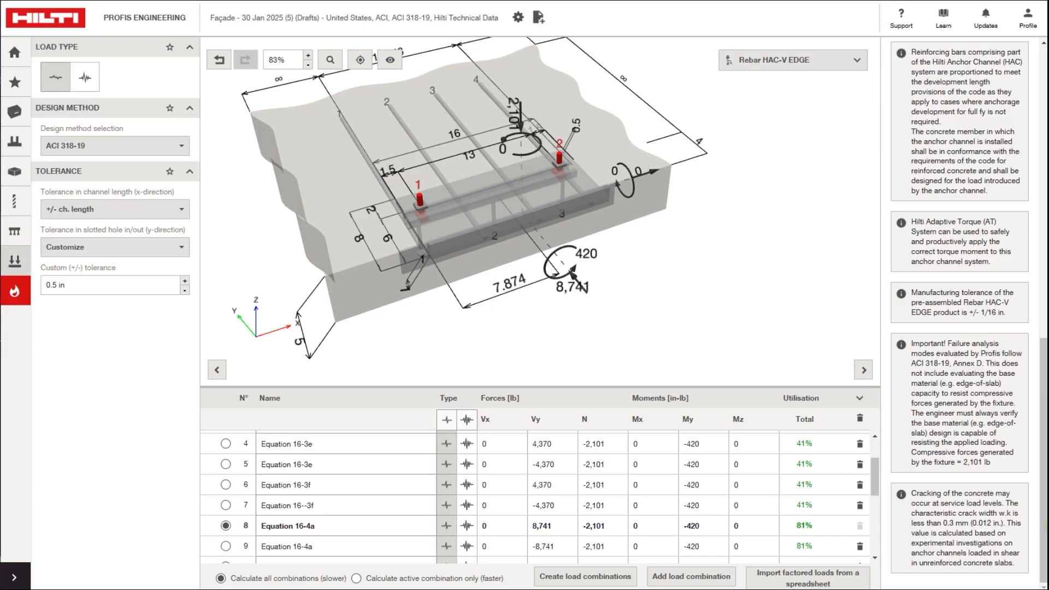
pyautogui.moveTo(1044, 529); pyautogui.dragTo(1036, 194)
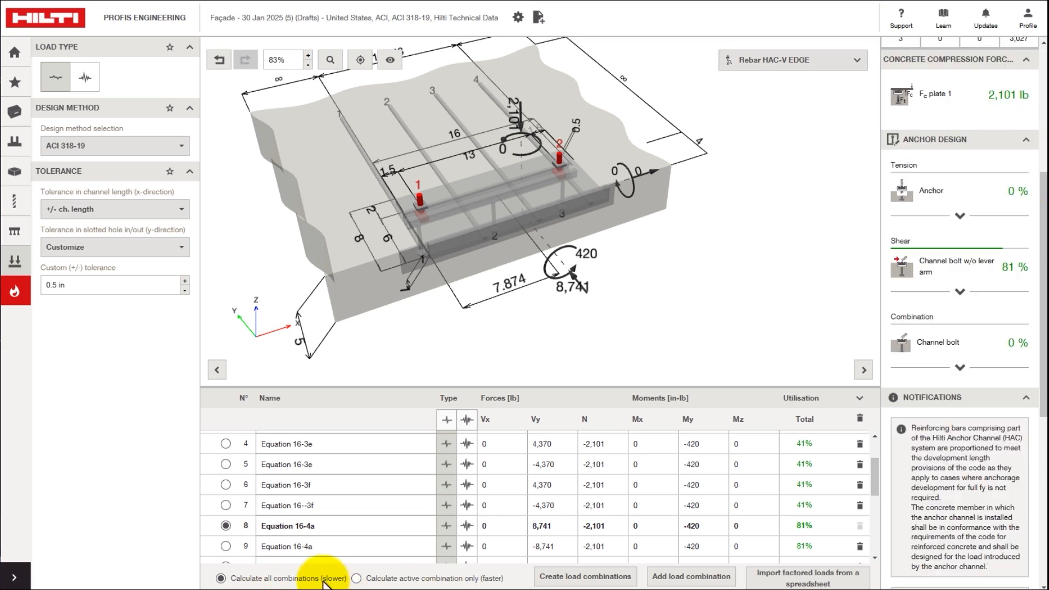
# - Activate the row 9 Equation 16-4a combination, review its results, and start the design report
pyautogui.click(225, 545)
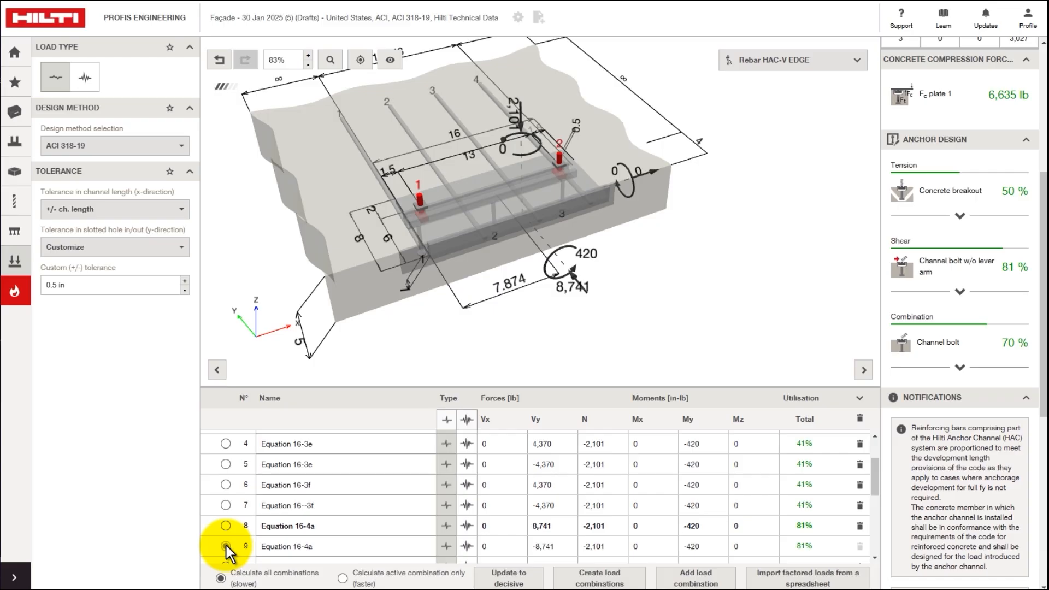
pyautogui.moveTo(1044, 334); pyautogui.dragTo(1043, 214)
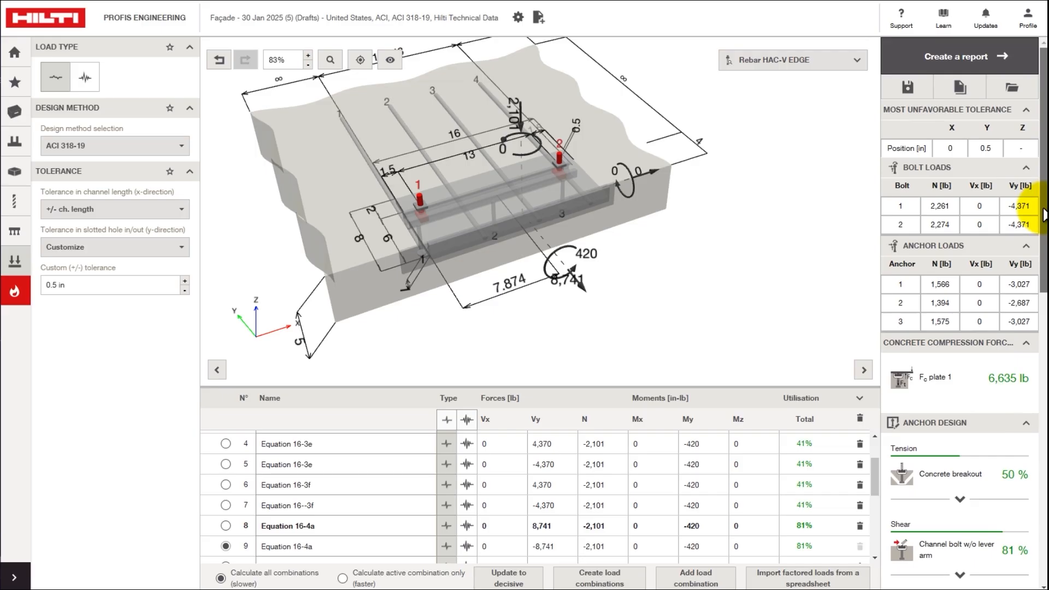
pyautogui.click(934, 55)
# - Save and generate the report, then scroll through the 21-page PDF in Chrome
pyautogui.click(711, 346)
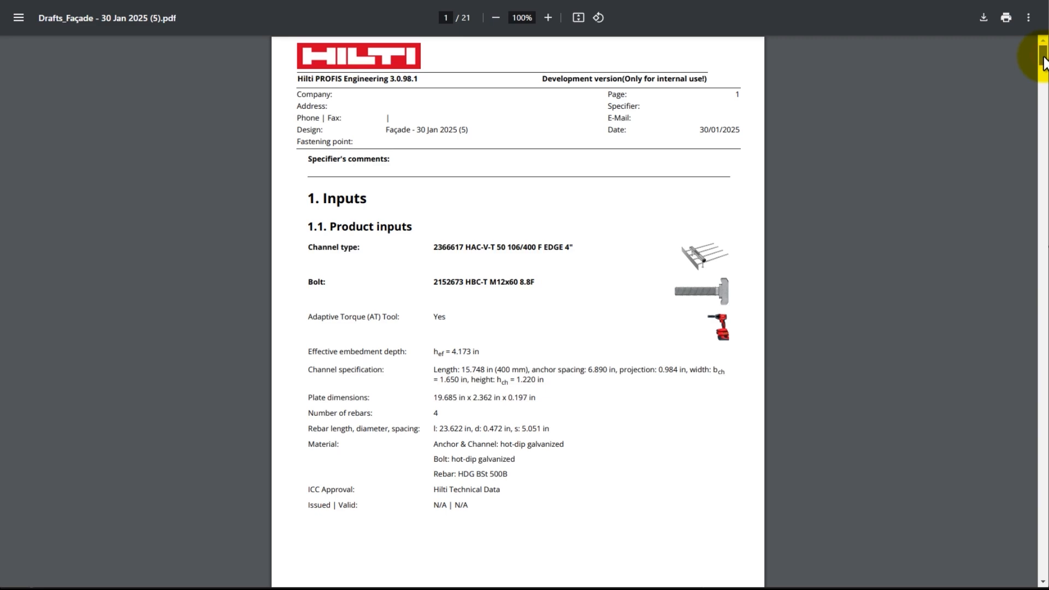
pyautogui.moveTo(1043, 60); pyautogui.dragTo(1042, 144)
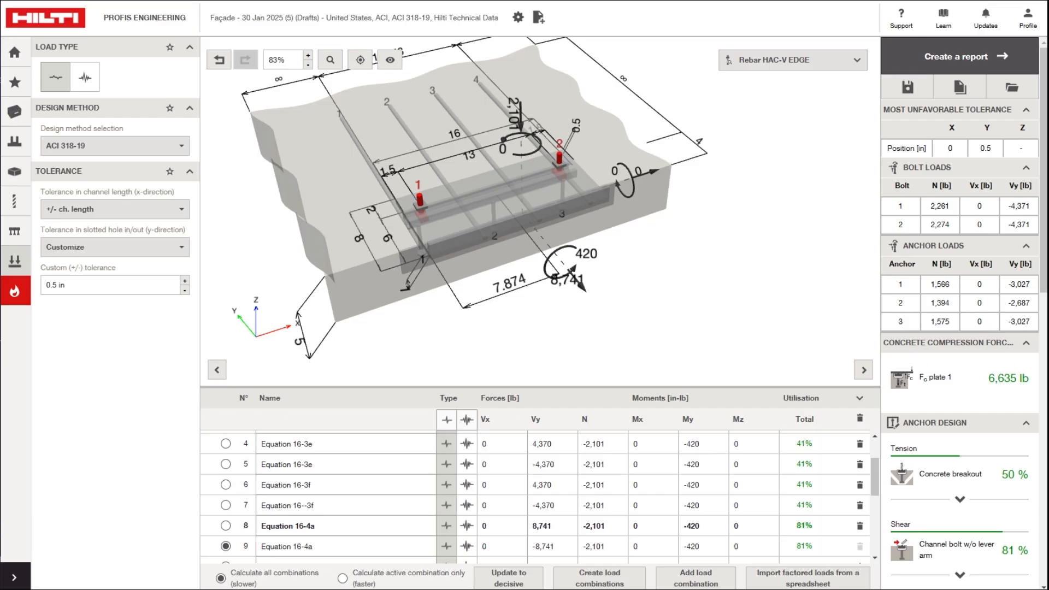
# - Enable post-installed anchors as a fastening technology in the Application settings
pyautogui.click(15, 111)
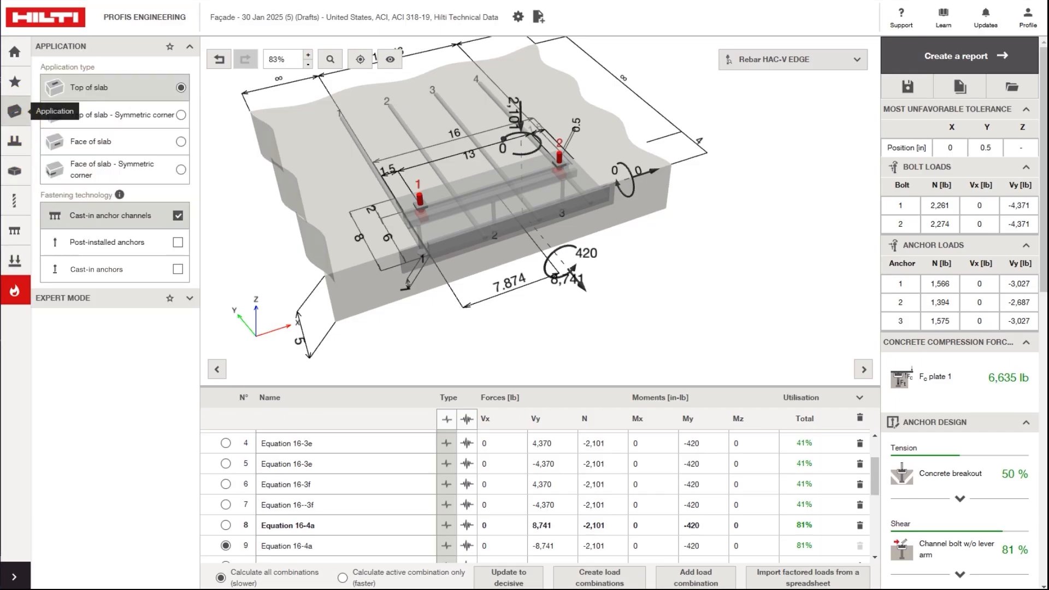
pyautogui.click(177, 244)
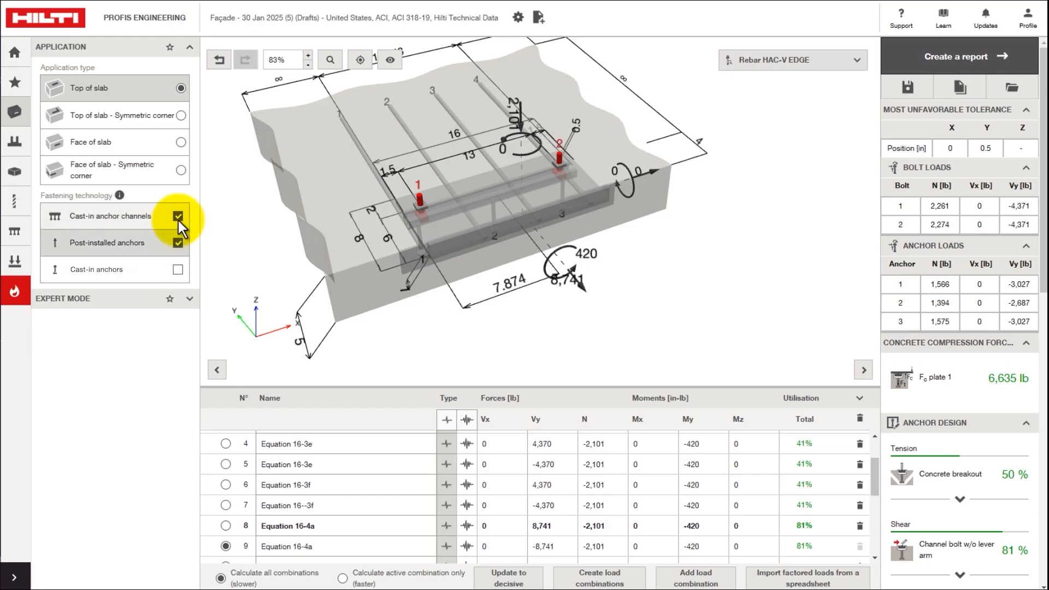